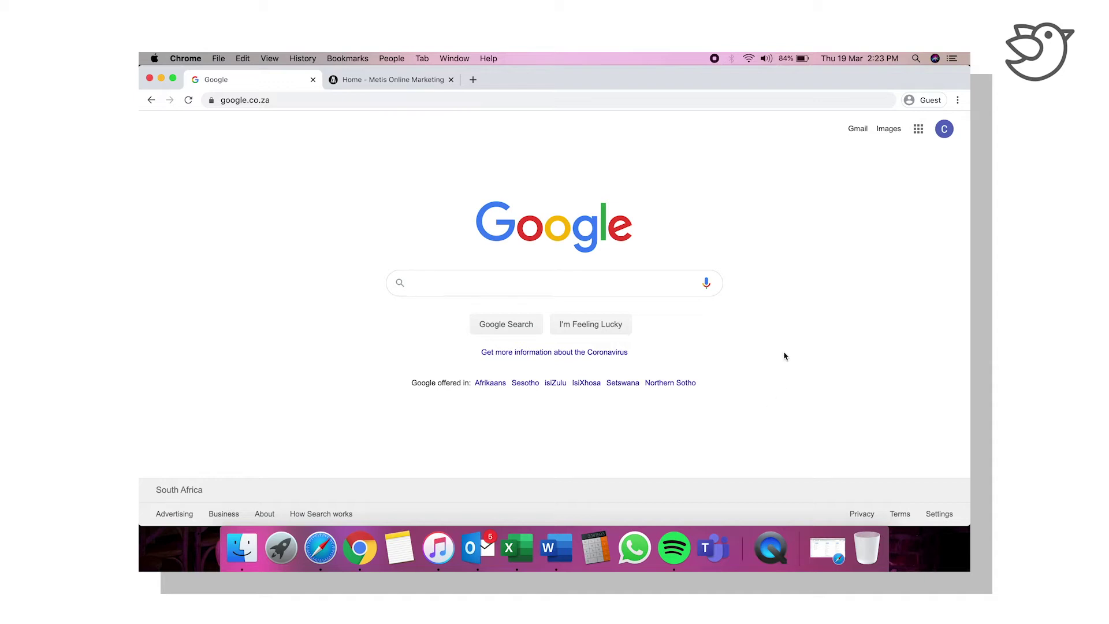
# Step: View the page source of the Metis Online Marketing home page, highlight its Google Tag Manager code block, and close the source view
pyautogui.click(358, 84)
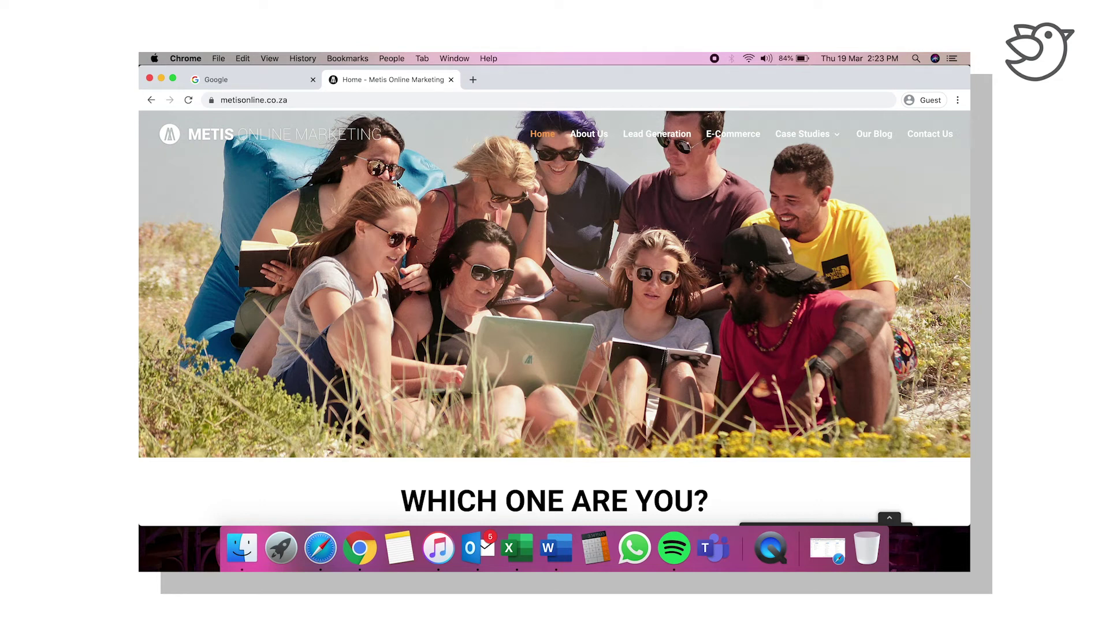
pyautogui.rightClick(263, 476)
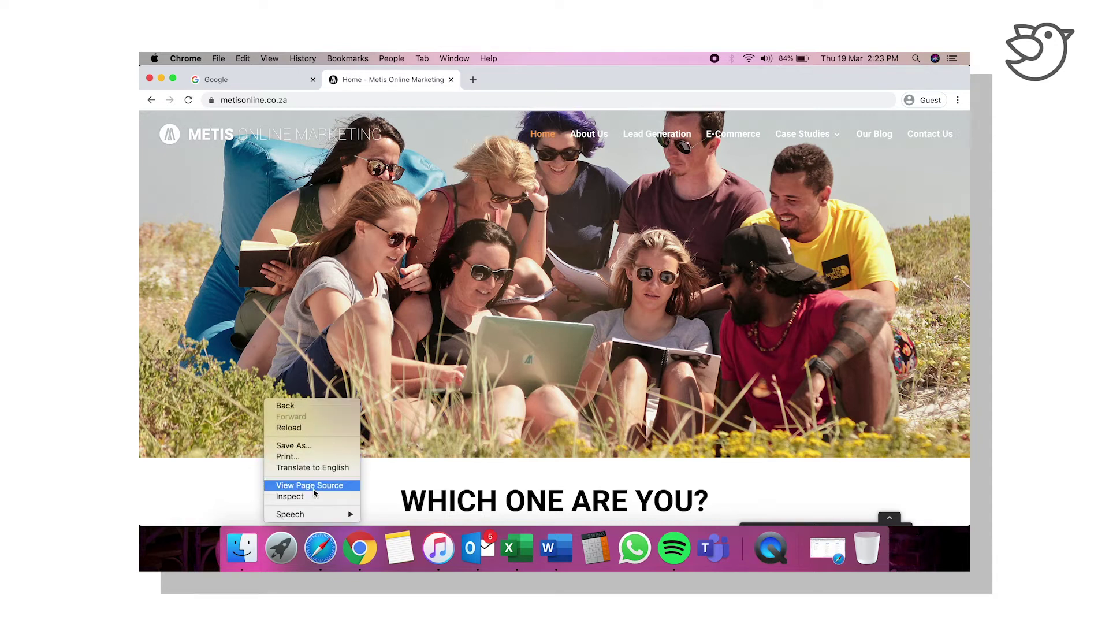
pyautogui.click(330, 488)
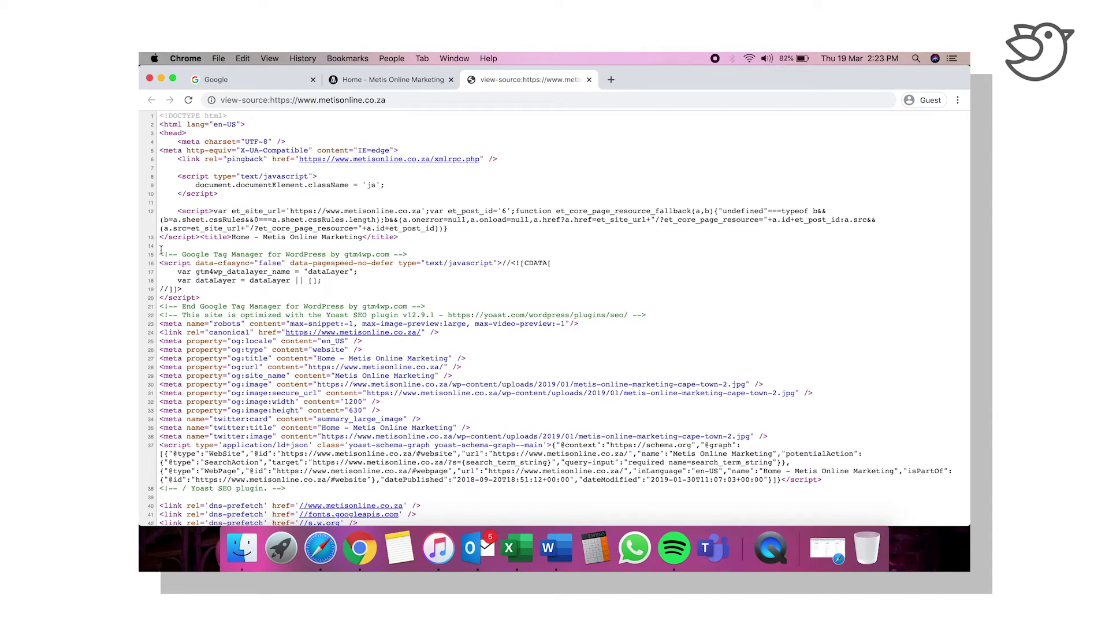
pyautogui.moveTo(161, 254); pyautogui.dragTo(535, 310)
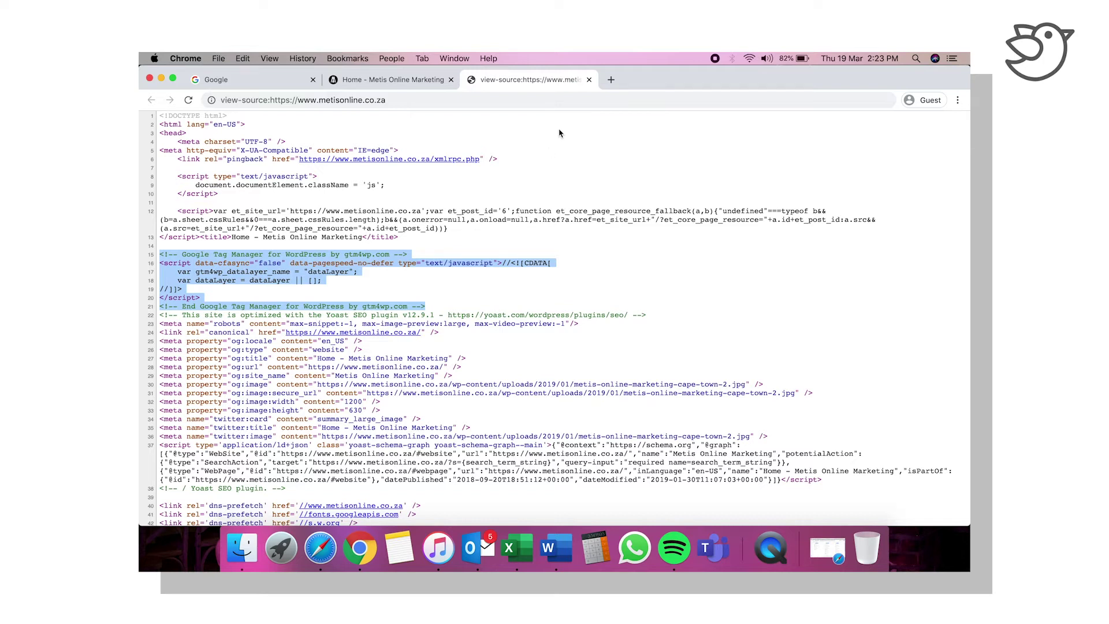
pyautogui.click(590, 80)
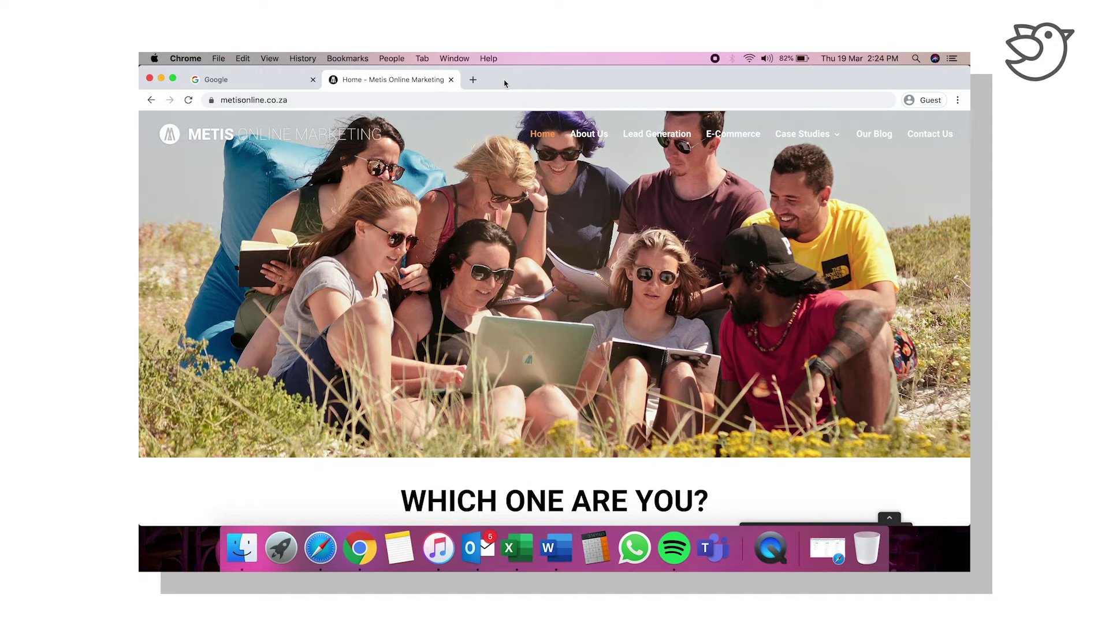
# Step: Search Google for "google analytics" and open the Google Analytics site from the results
pyautogui.click(295, 84)
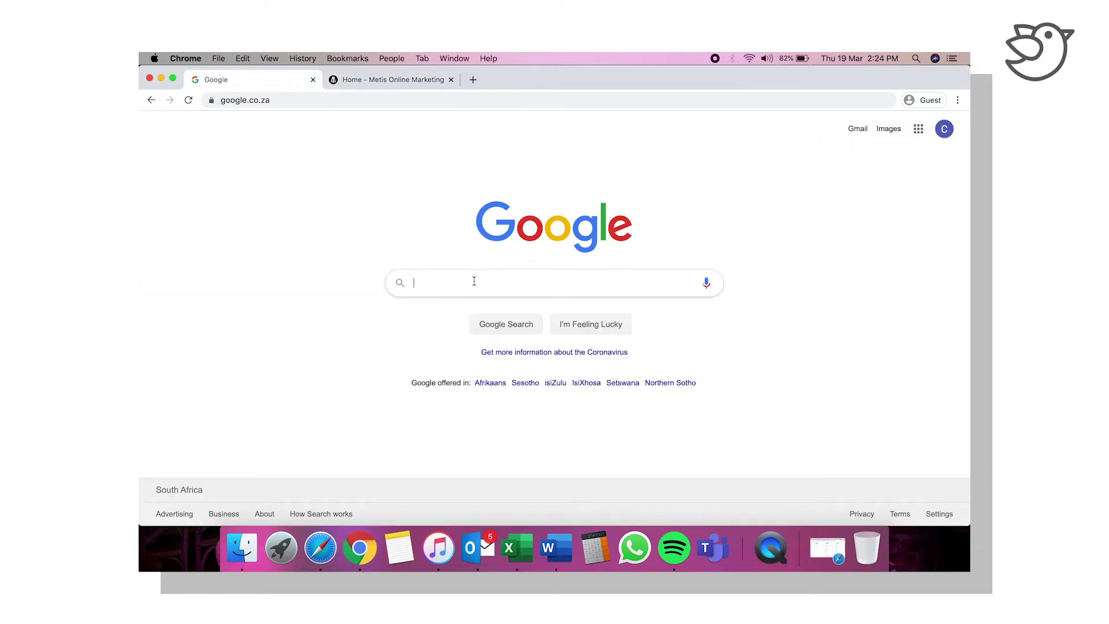
pyautogui.write('google')
pyautogui.press('Down')
pyautogui.press('Return')
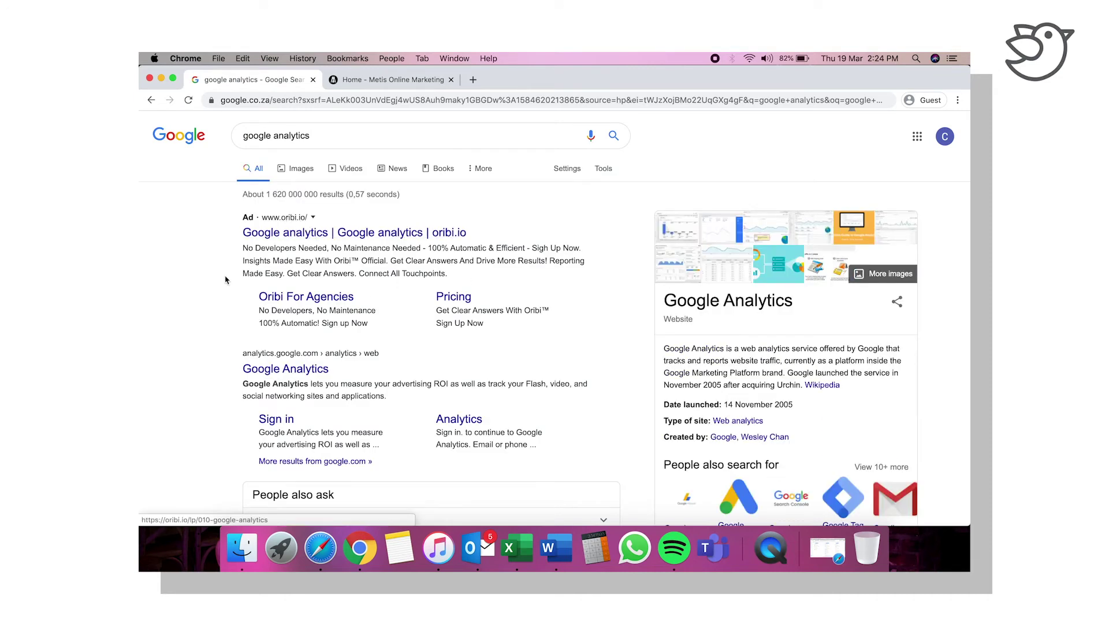
pyautogui.scroll(-2, 212, 396)
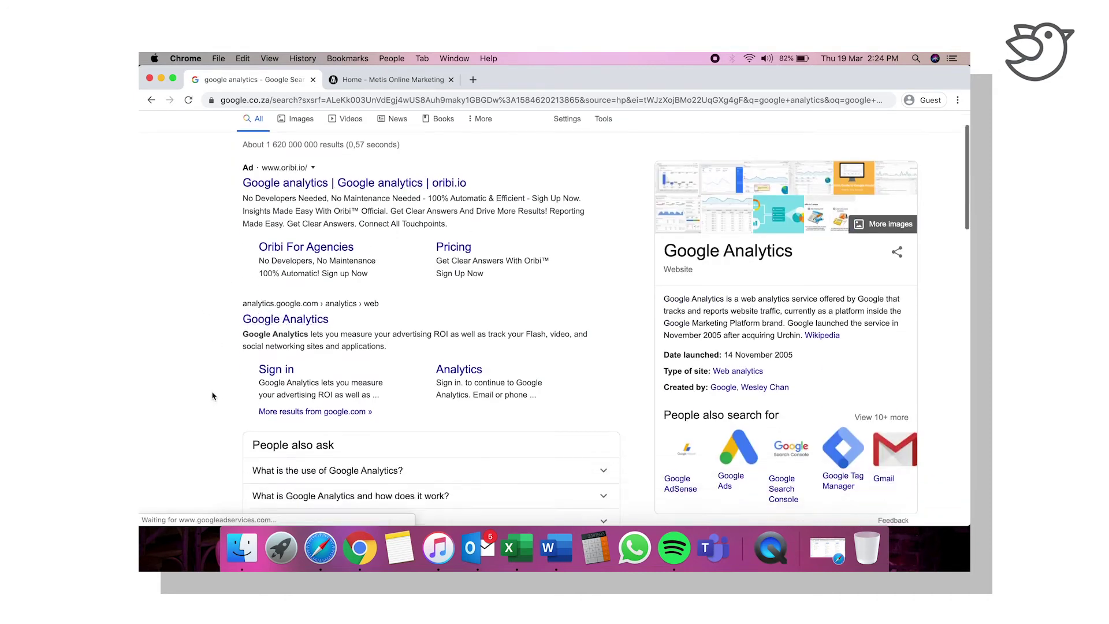
pyautogui.scroll(-3, 212, 396)
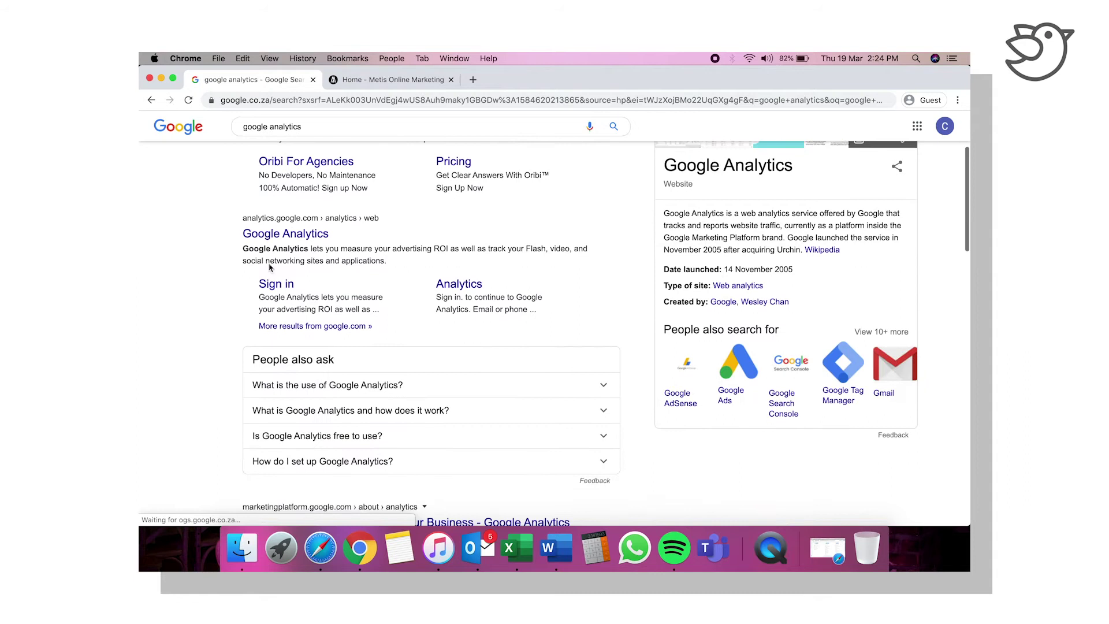
pyautogui.click(303, 235)
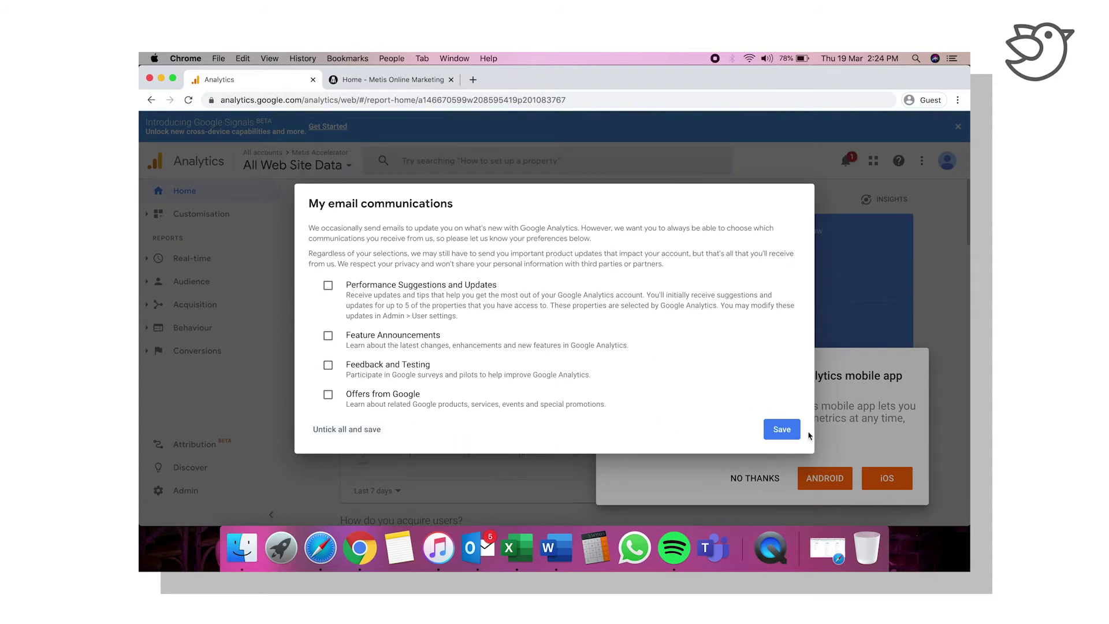
# Step: Save the email communication preferences with everything unticked, and dismiss the mobile app offer and the search tip
pyautogui.click(350, 430)
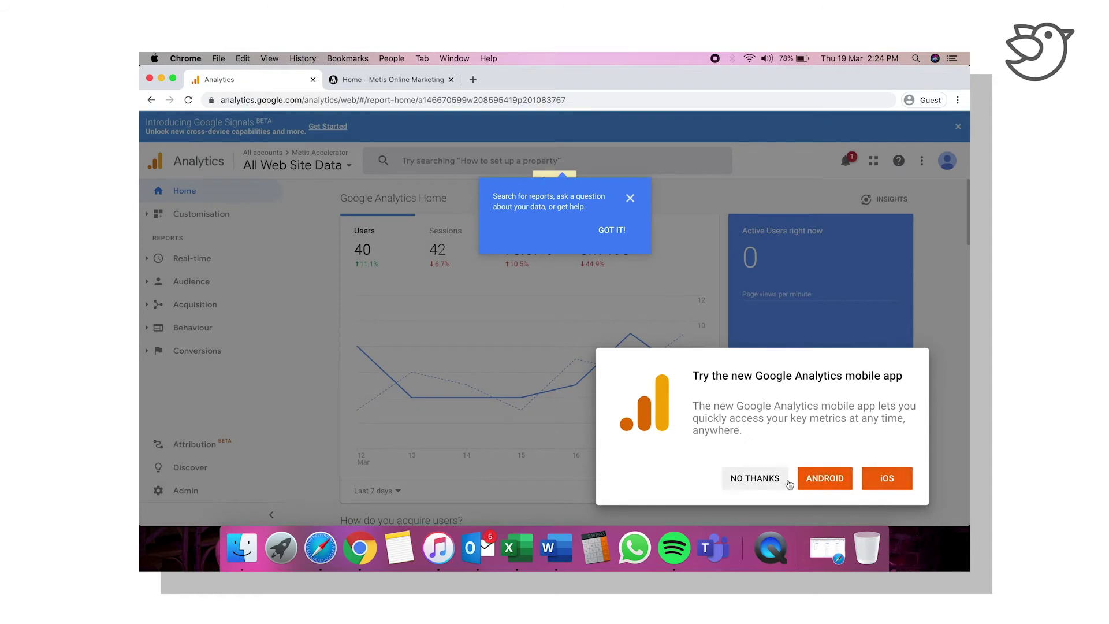
pyautogui.click(786, 482)
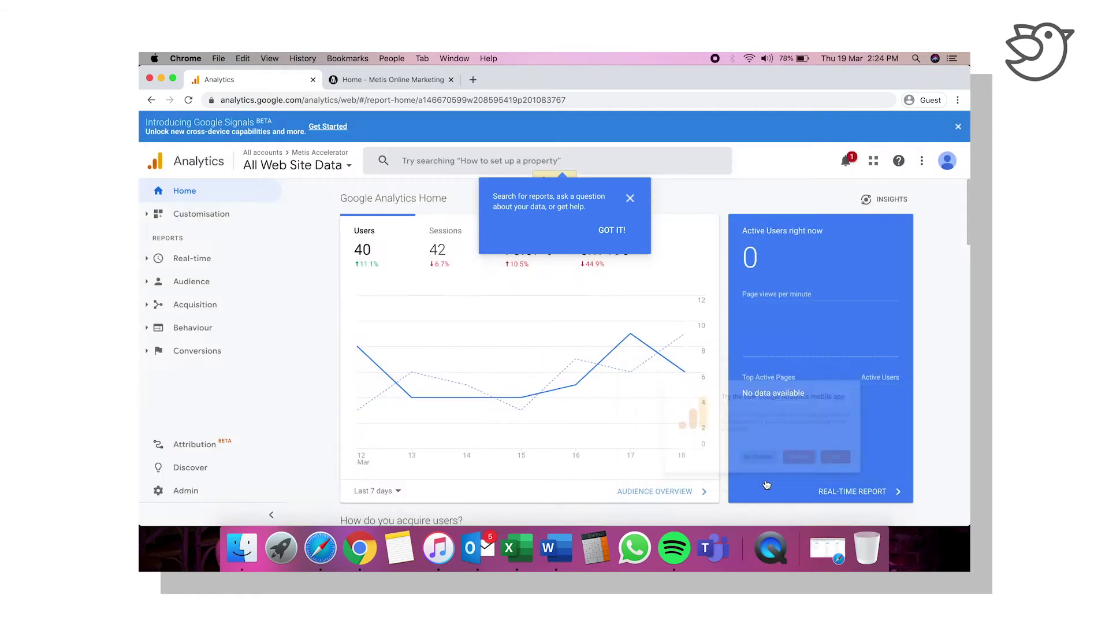
pyautogui.click(631, 199)
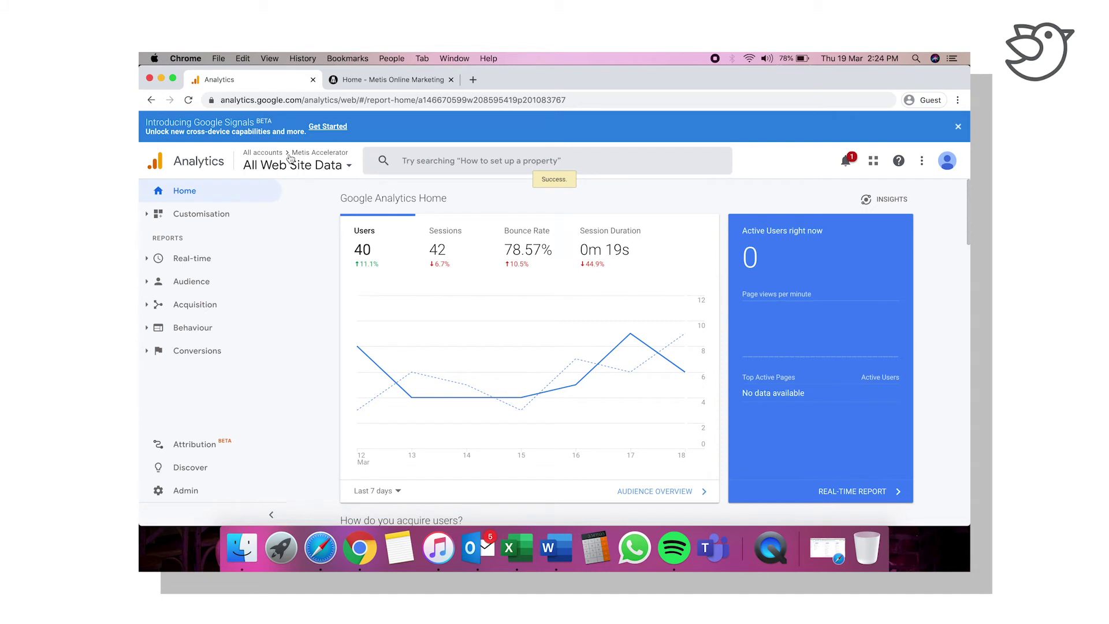
# Step: Review the available Analytics accounts, properties and views, and dismiss the Google Signals banner
pyautogui.click(306, 162)
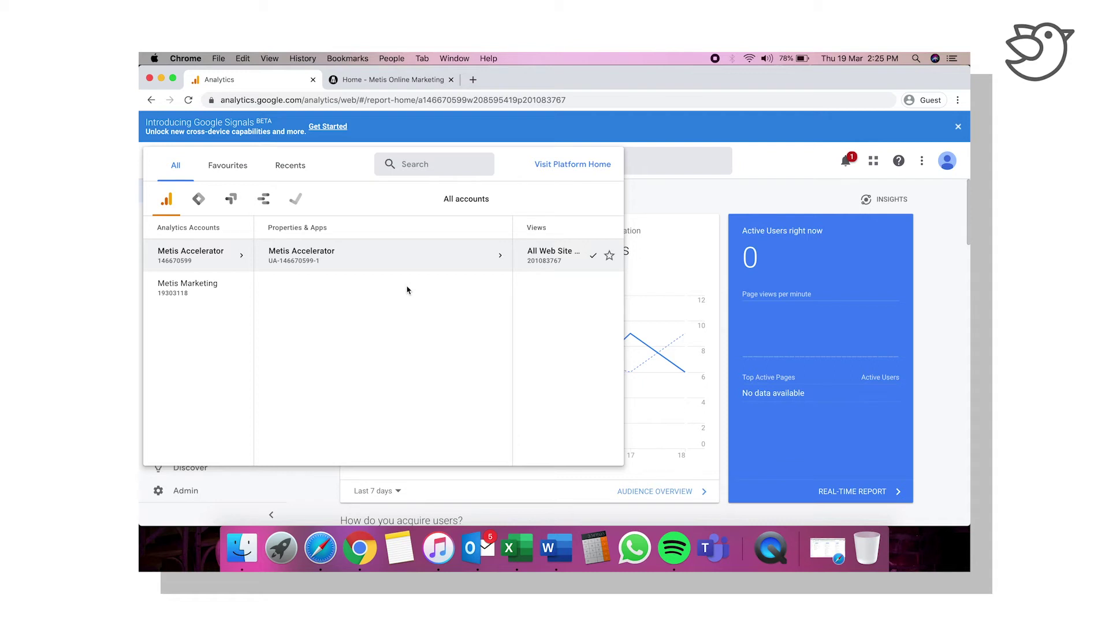
pyautogui.click(959, 130)
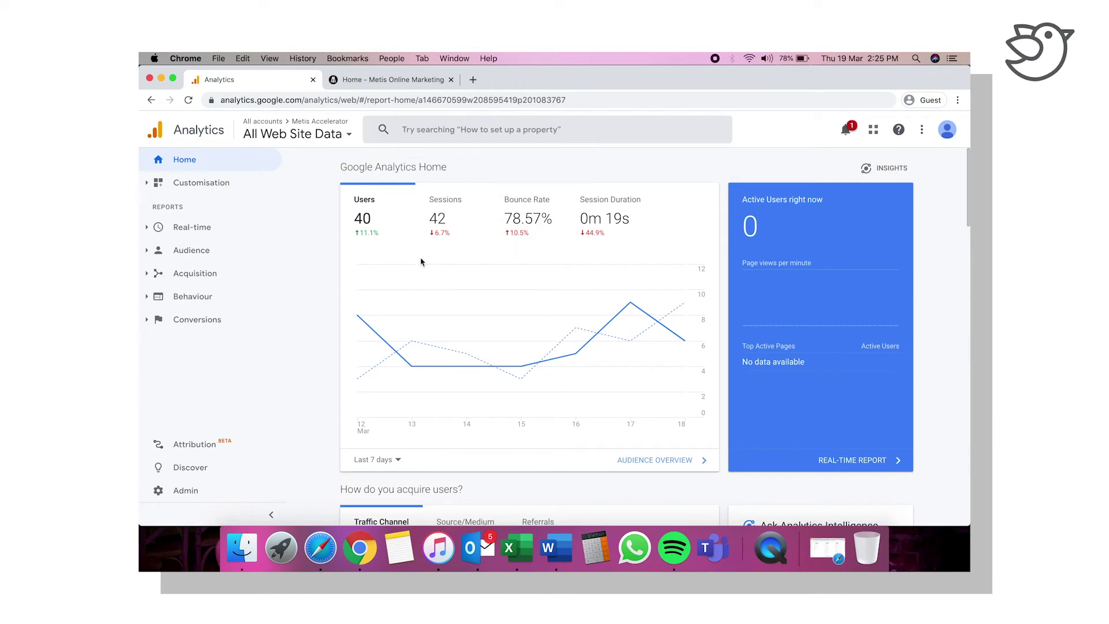
pyautogui.moveTo(477, 295)
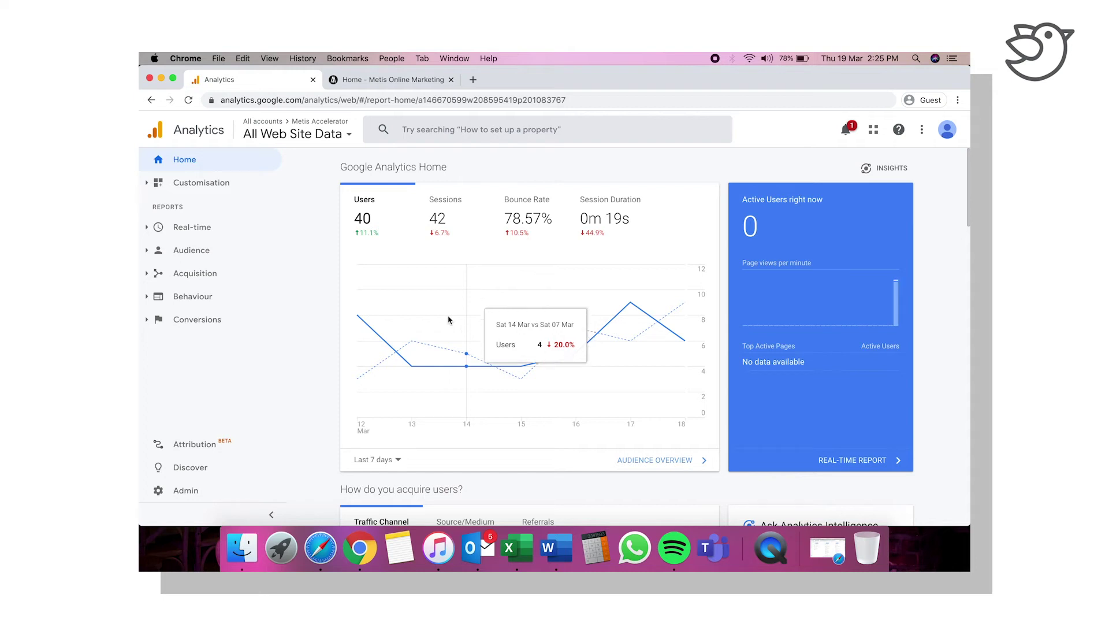
pyautogui.click(328, 135)
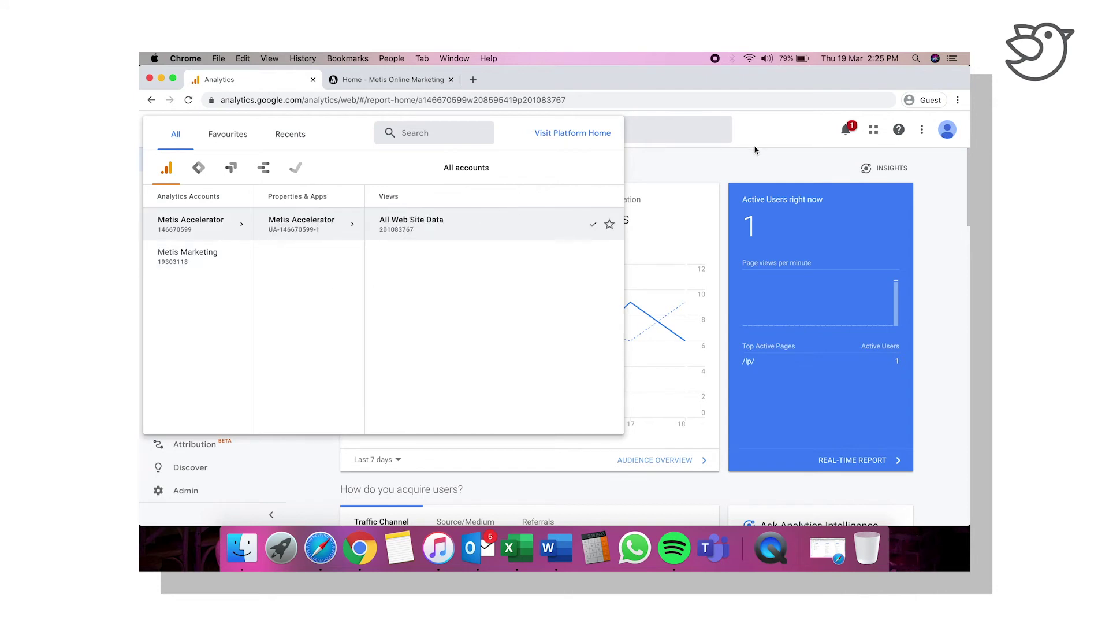
pyautogui.click(760, 126)
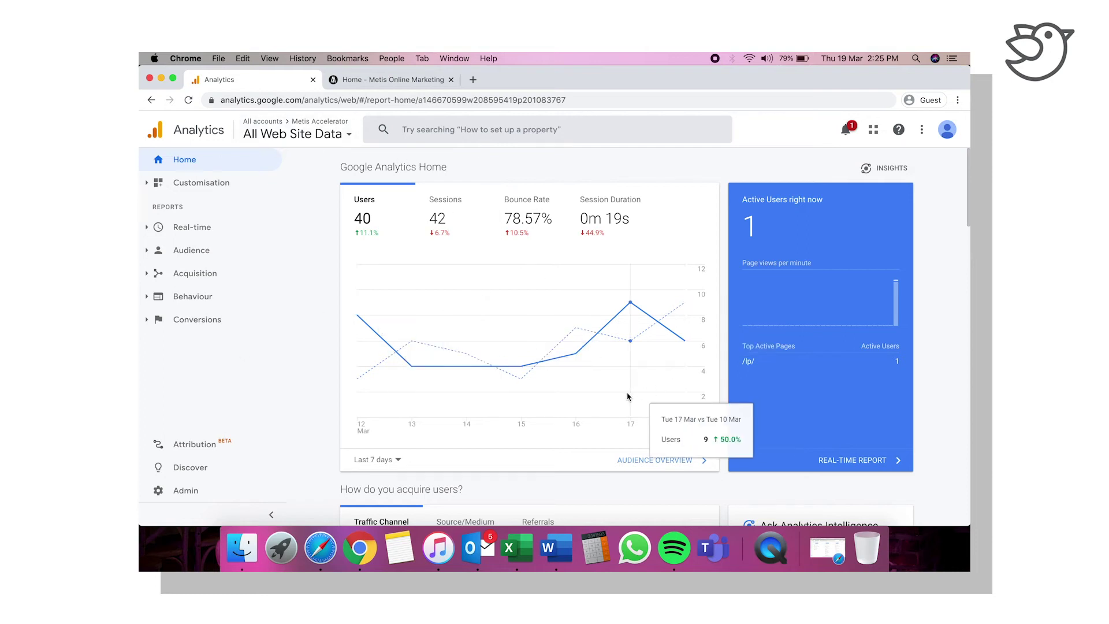
# Step: Look over the users chart and the user acquisition section of the Google Analytics Home report
pyautogui.scroll(-1, 550, 425)
pyautogui.scroll(1, 550, 425)
pyautogui.moveTo(576, 274)
pyautogui.scroll(-4, 543, 335)
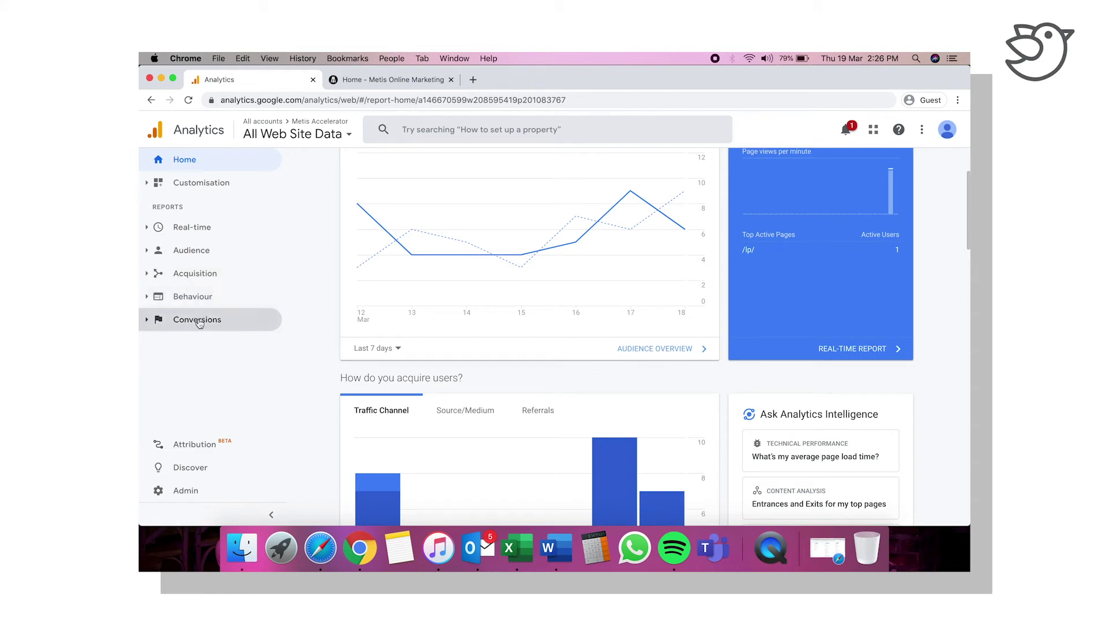
# Step: Examine the Referral Exclusion List in the Metis Accelerator property's tracking info, and return to the Admin overview
pyautogui.click(184, 498)
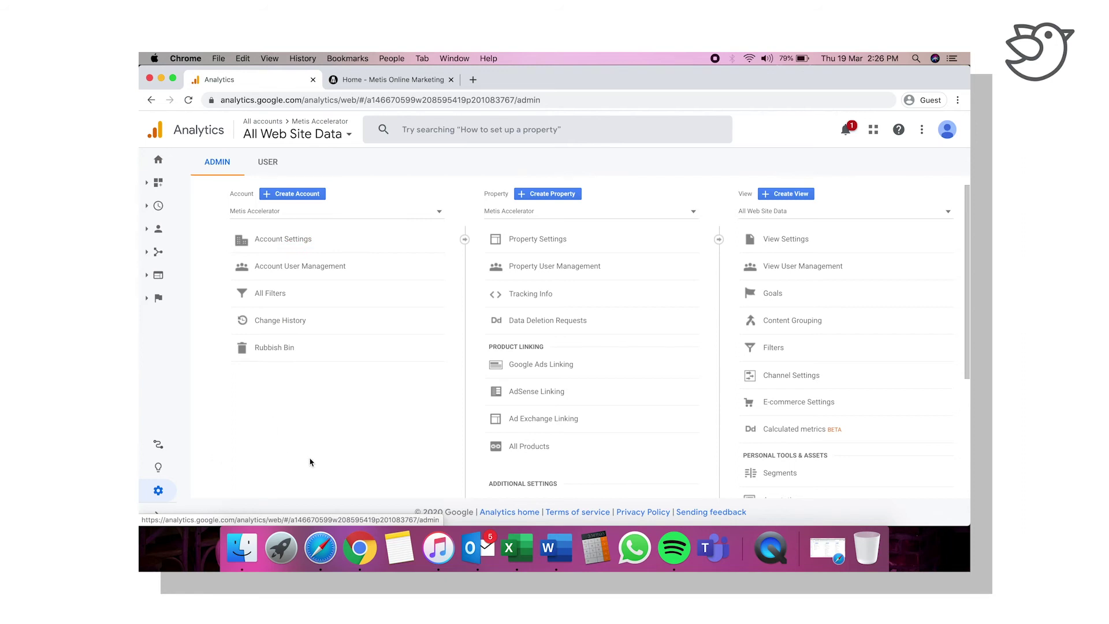
pyautogui.click(570, 300)
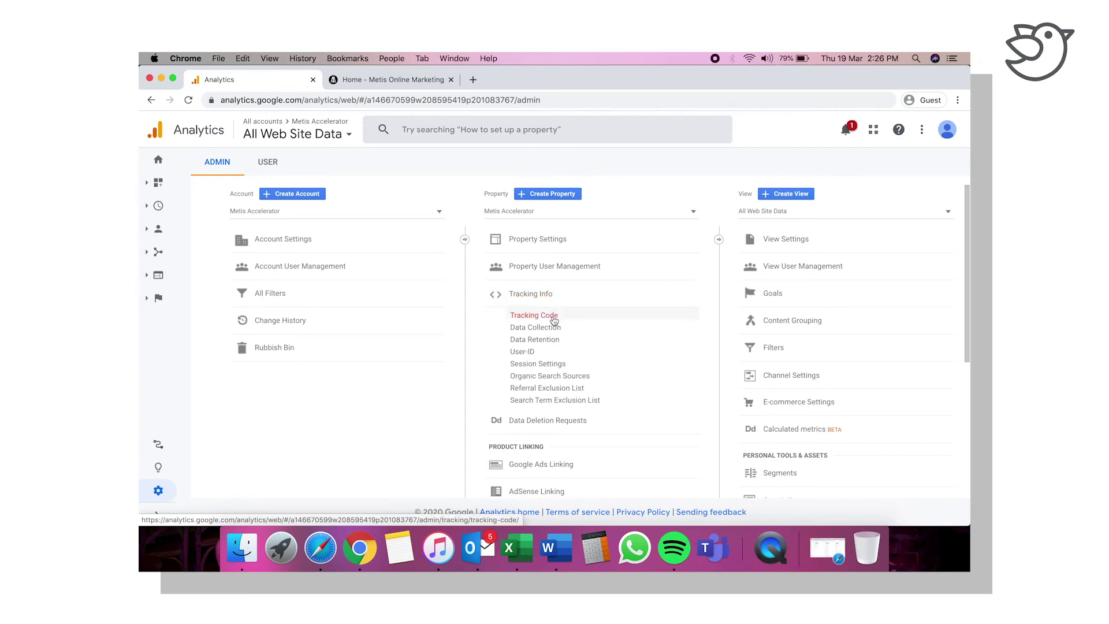
pyautogui.click(556, 391)
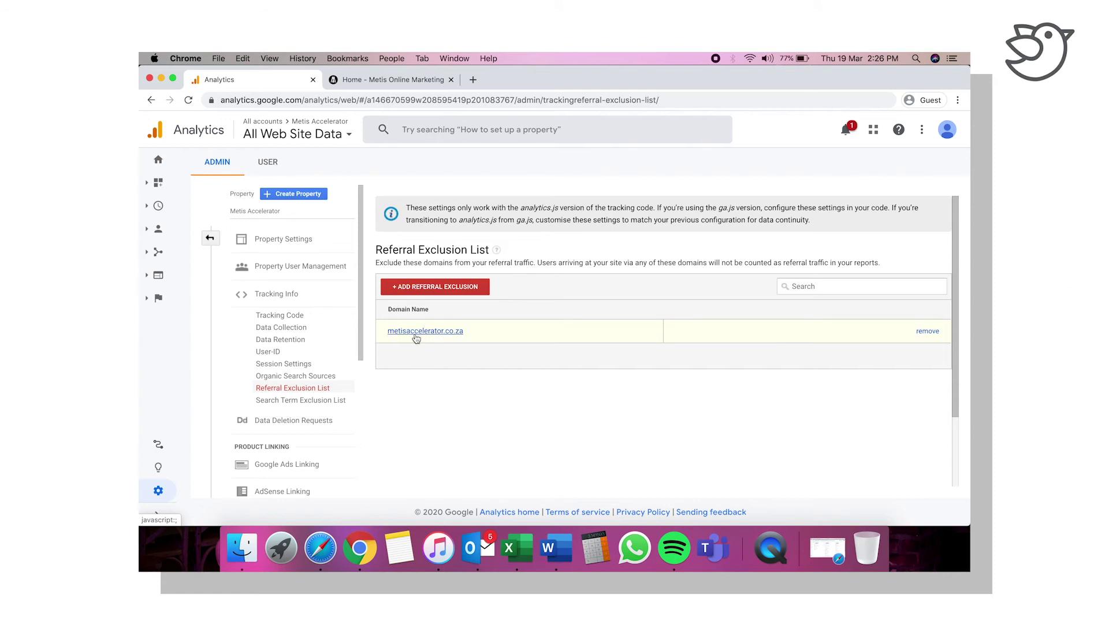
pyautogui.click(210, 238)
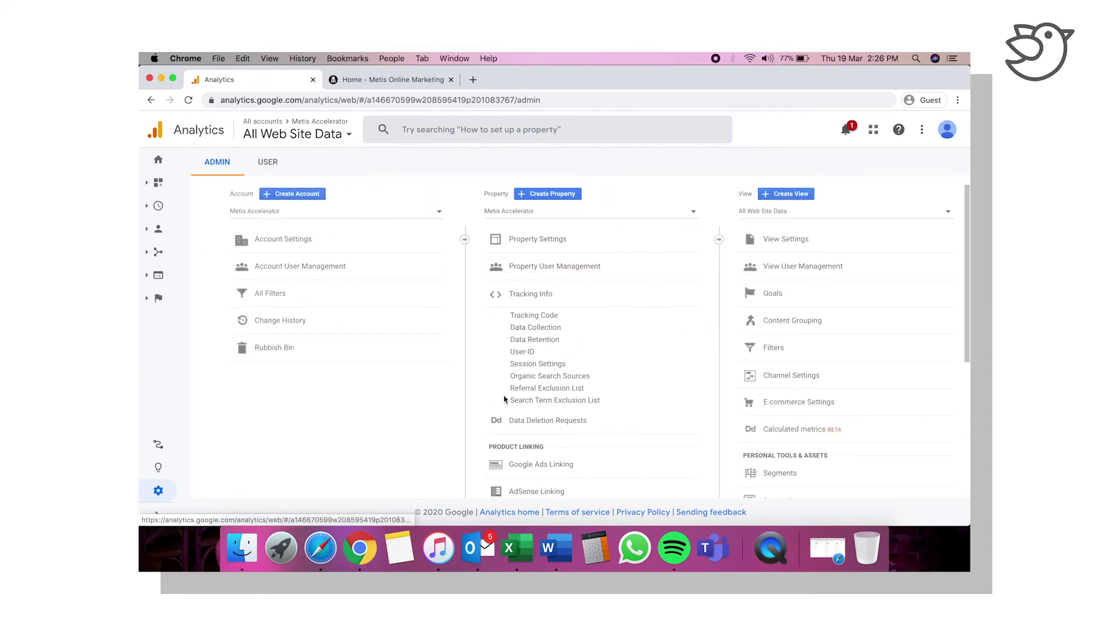
# Step: Check the property's product linking options and its Audiences page under Audience Definitions, and return to the Admin overview
pyautogui.scroll(-2, 532, 465)
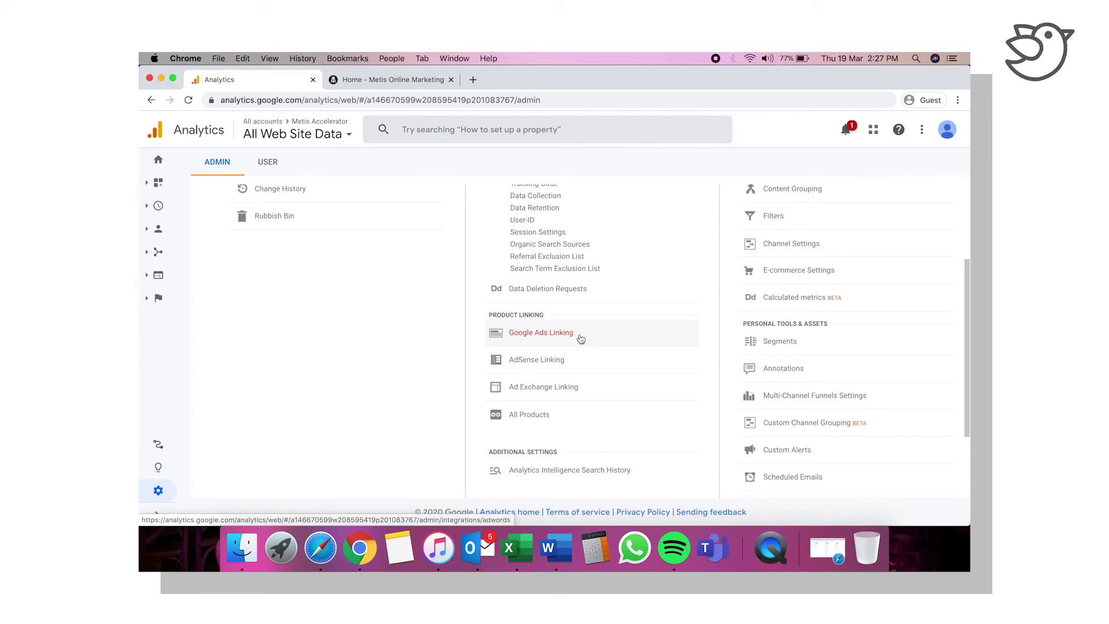
pyautogui.scroll(-2, 587, 387)
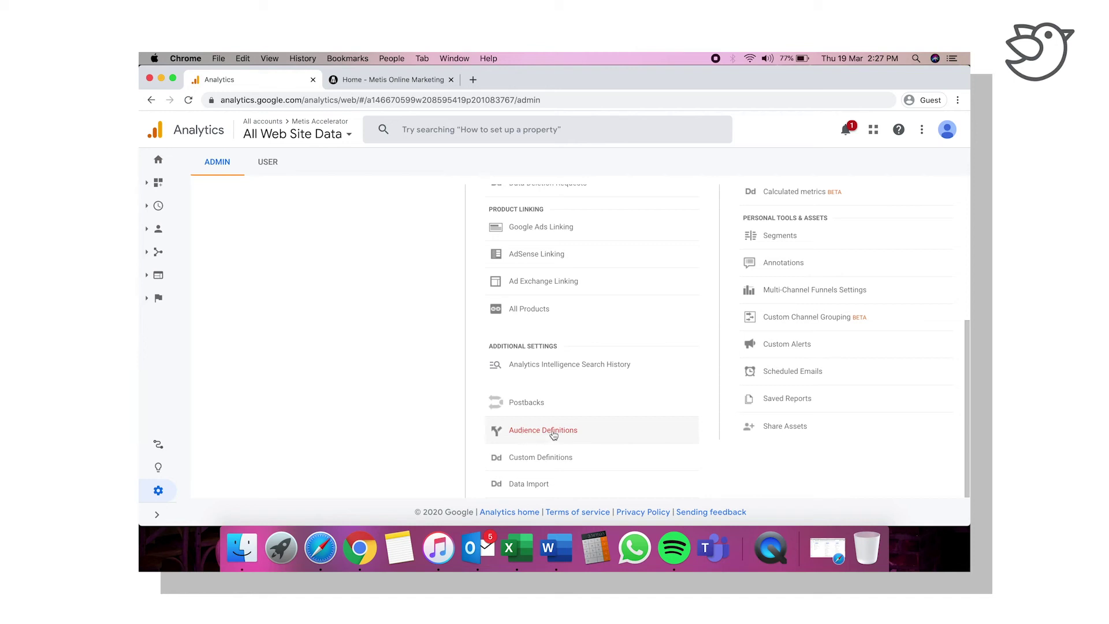
pyautogui.click(597, 431)
pyautogui.click(547, 454)
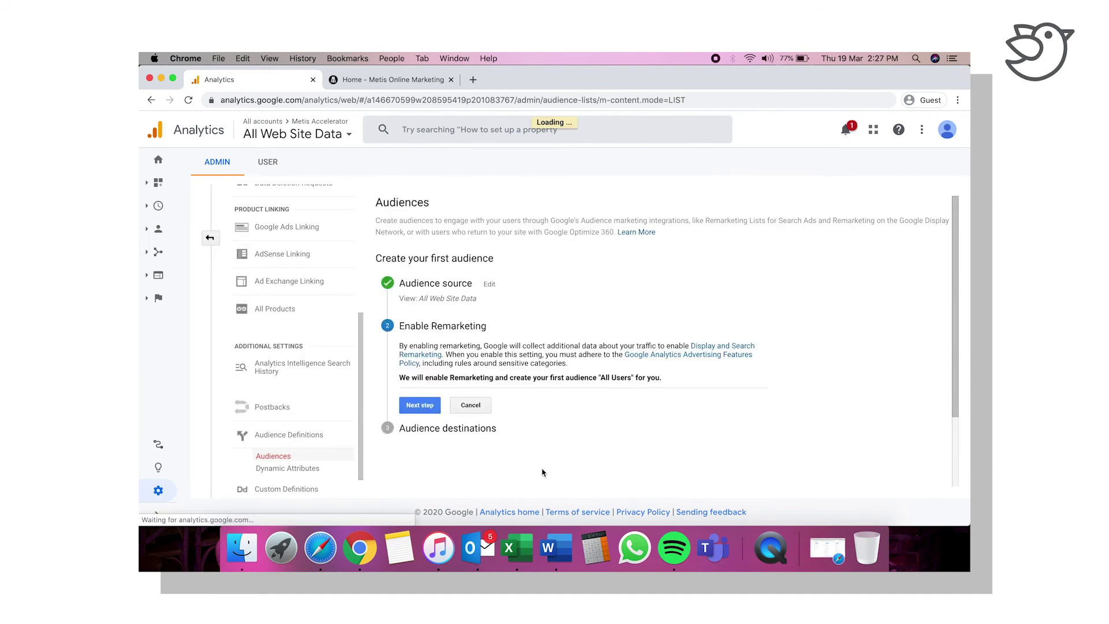
pyautogui.click(208, 238)
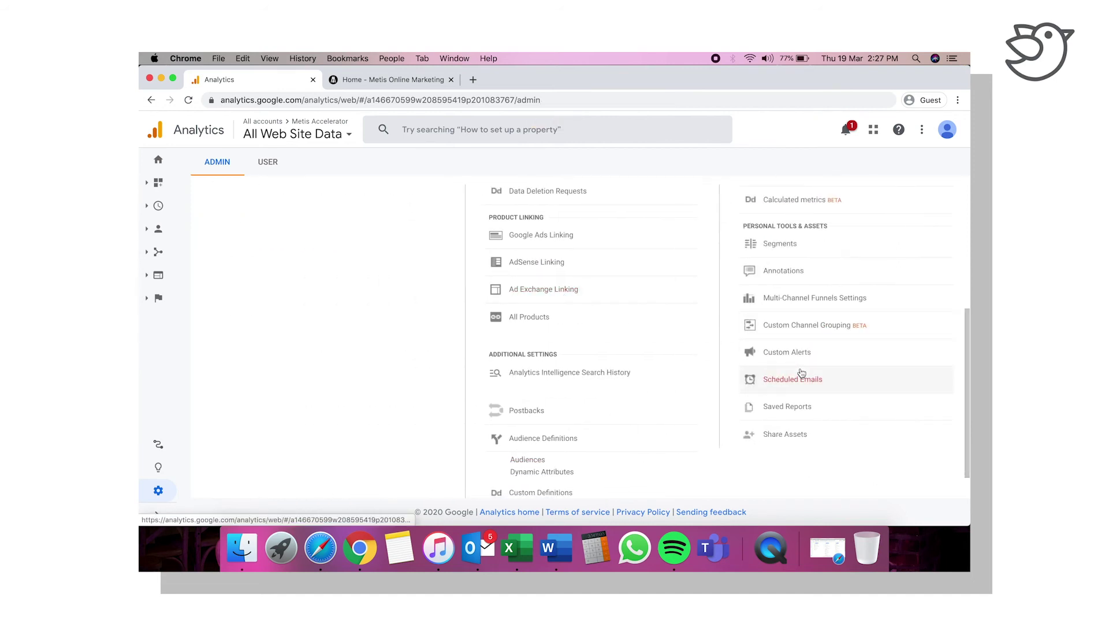
# Step: Set the displayed currency to South African Rand (ZAR) in the All Web Site Data view's settings and save
pyautogui.scroll(4, 801, 373)
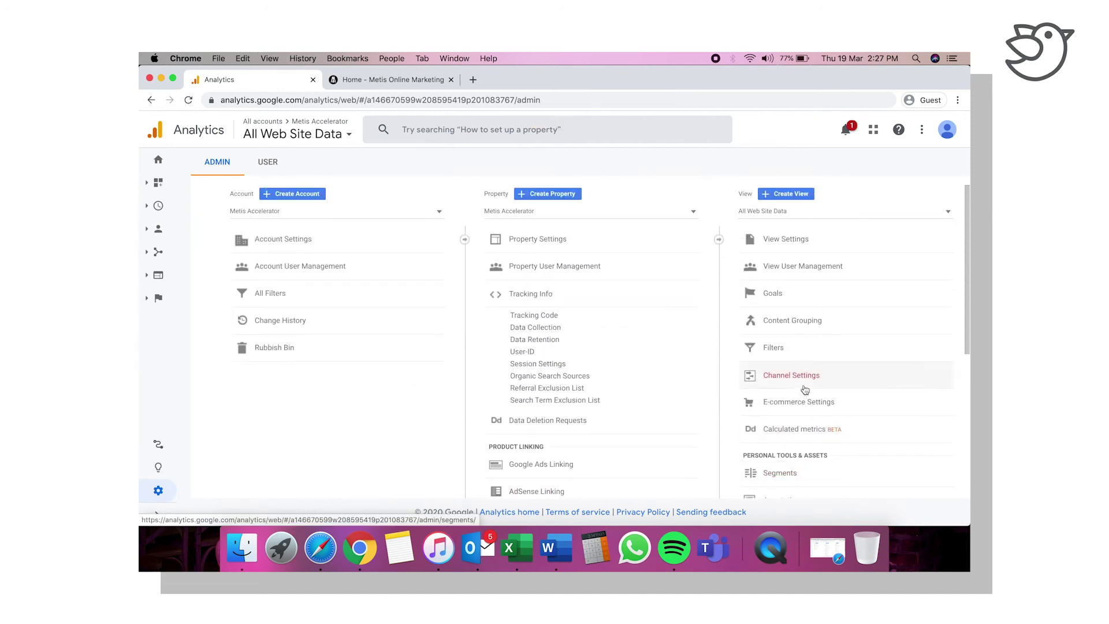
pyautogui.click(782, 242)
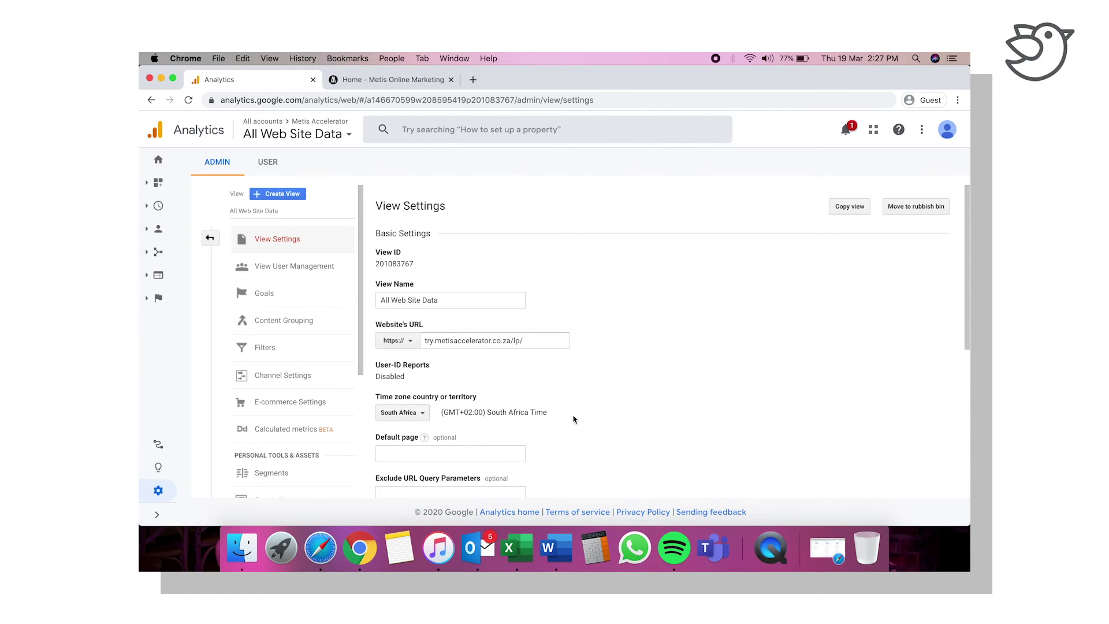
pyautogui.scroll(-3, 605, 429)
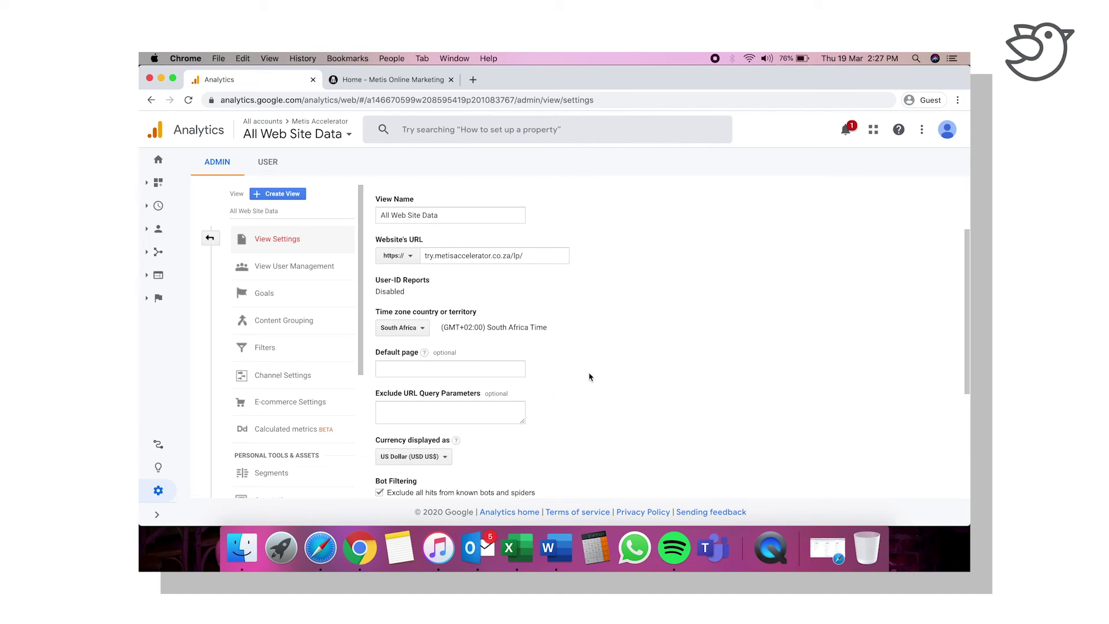
pyautogui.scroll(-5, 589, 376)
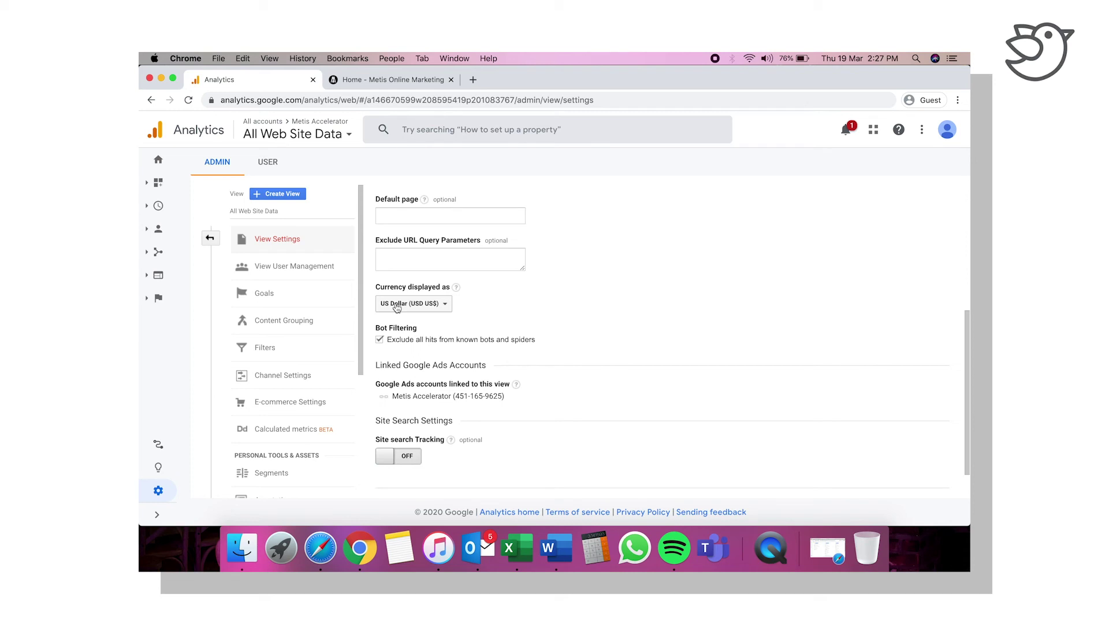
pyautogui.click(396, 308)
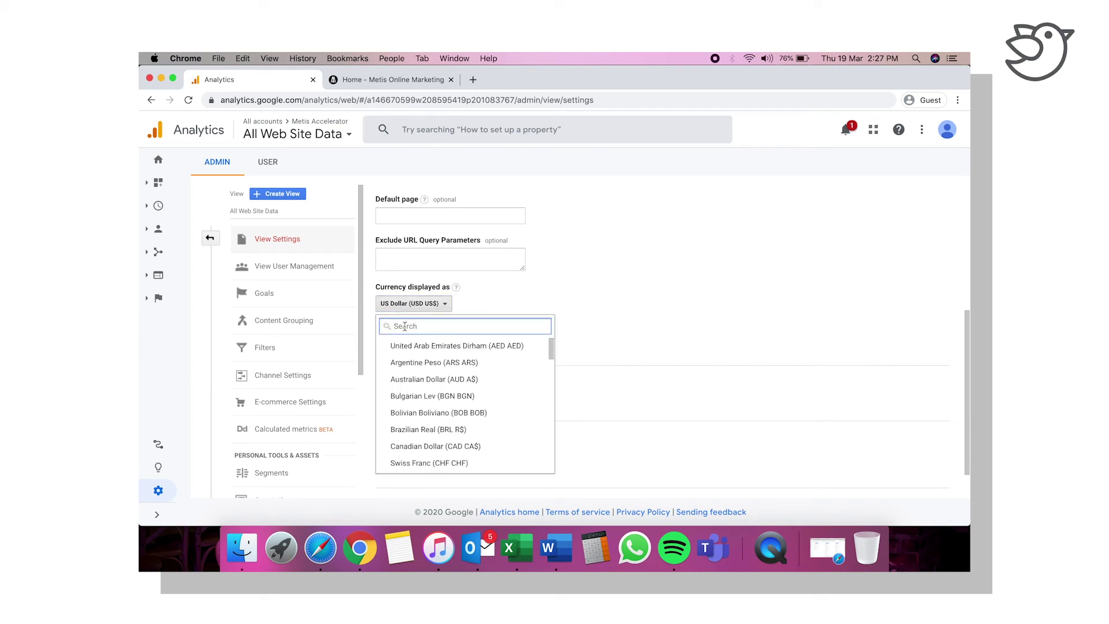
pyautogui.write('zar')
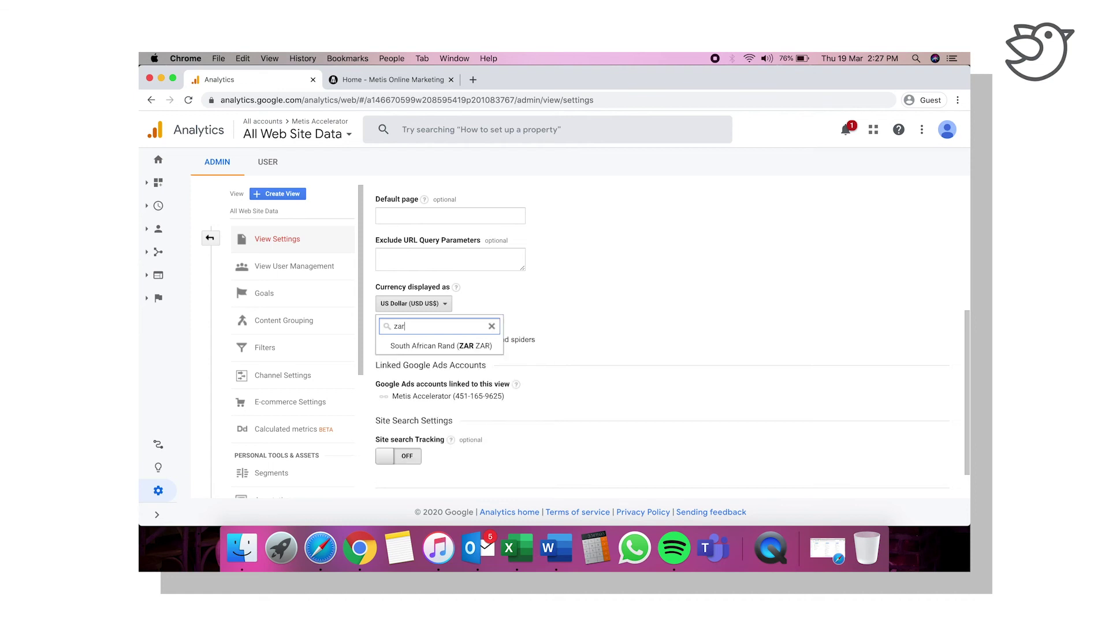
pyautogui.click(424, 347)
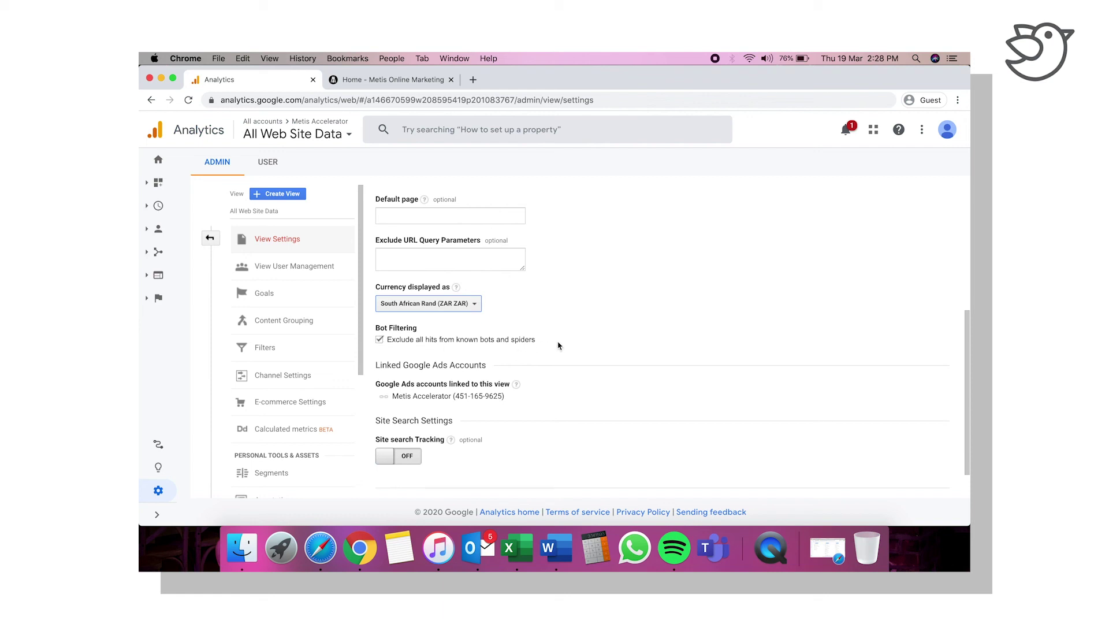
pyautogui.scroll(-1, 474, 379)
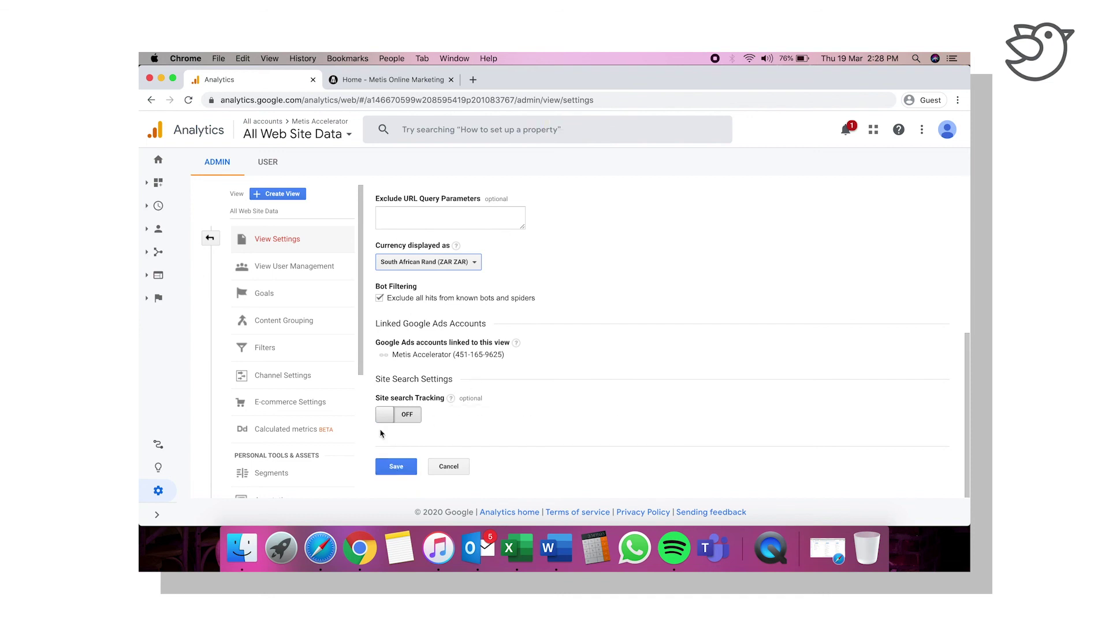
pyautogui.click(400, 468)
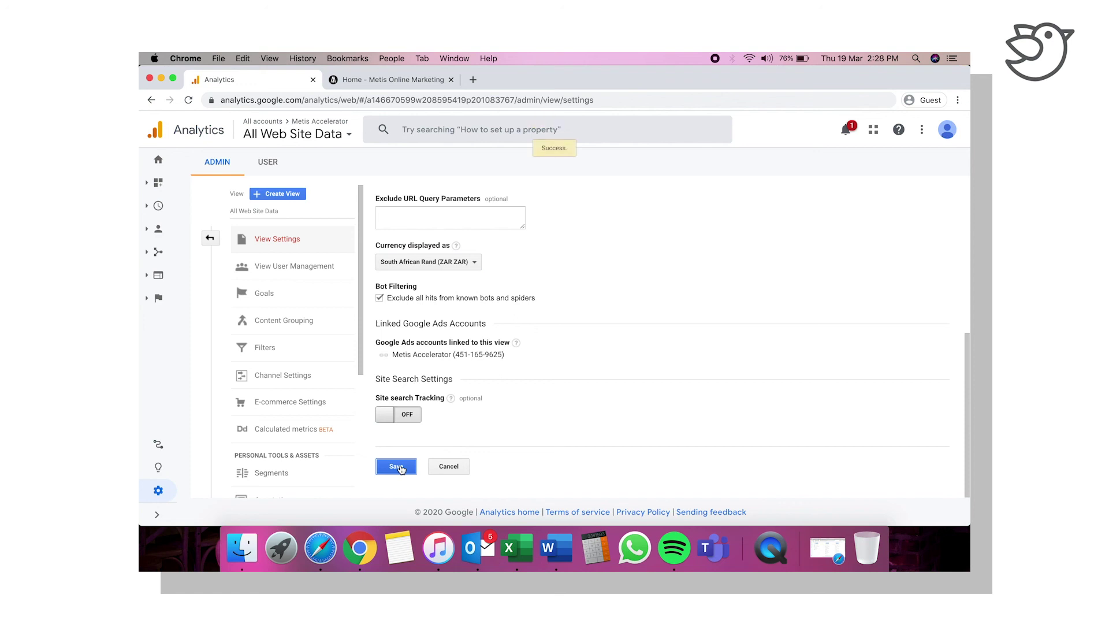
# Step: Review the goals and the other configuration options of the All Web Site Data view, and return to the Admin overview
pyautogui.click(283, 298)
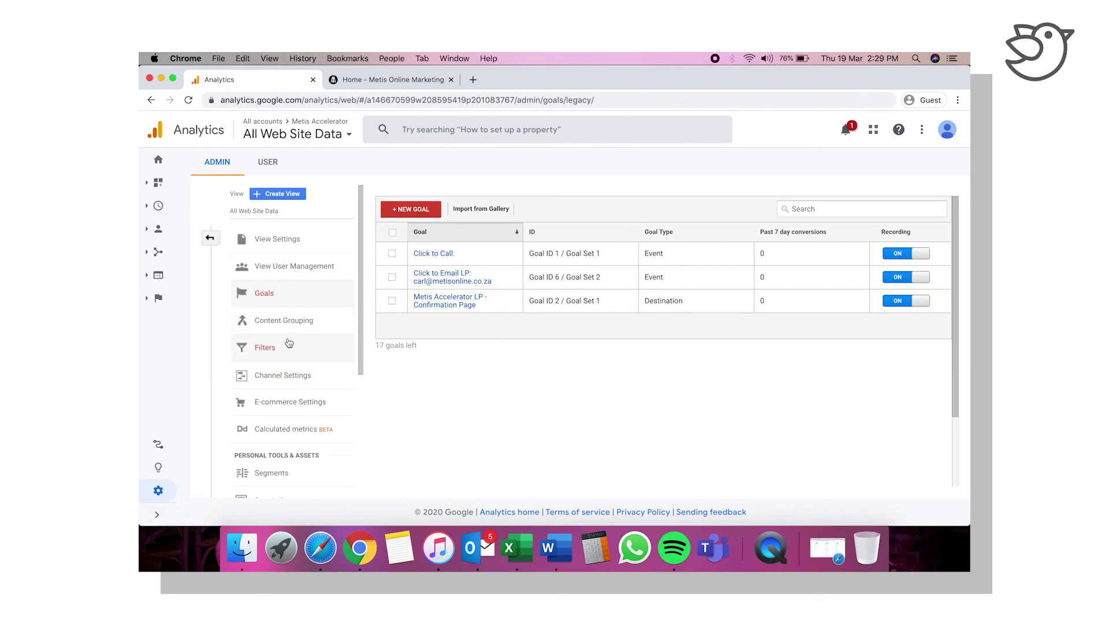
pyautogui.scroll(-5, 299, 407)
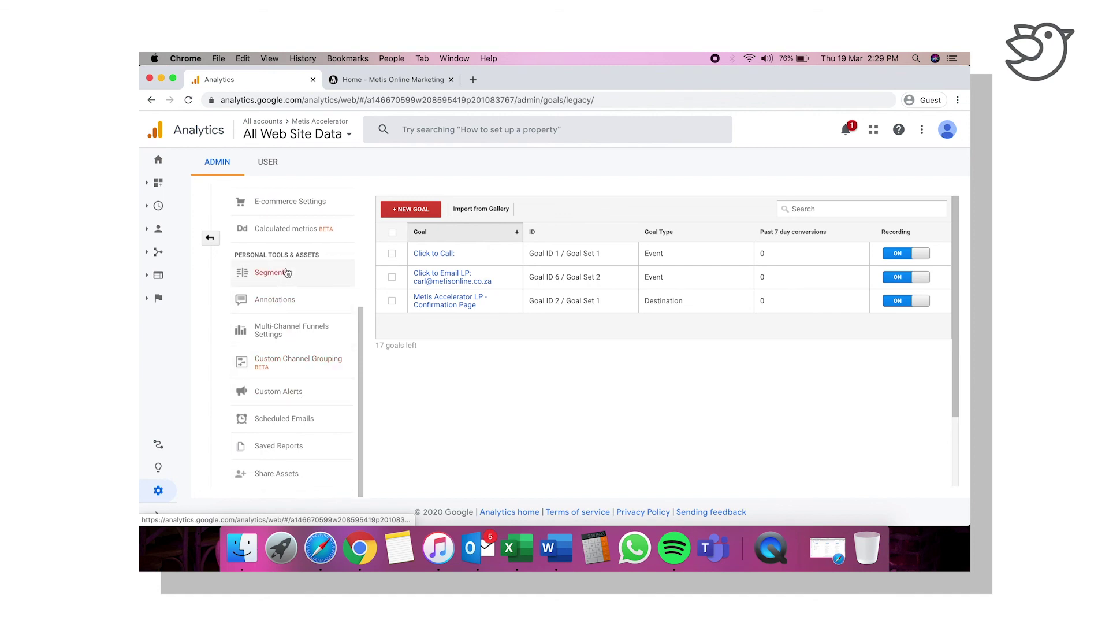
pyautogui.scroll(3, 286, 272)
pyautogui.scroll(2, 287, 272)
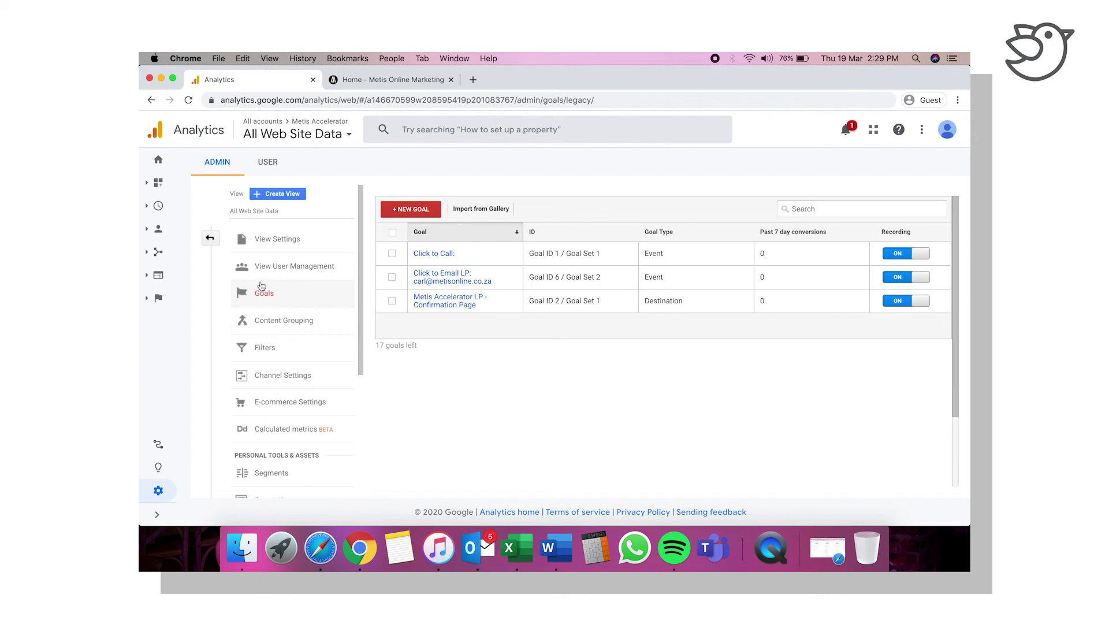
pyautogui.click(210, 238)
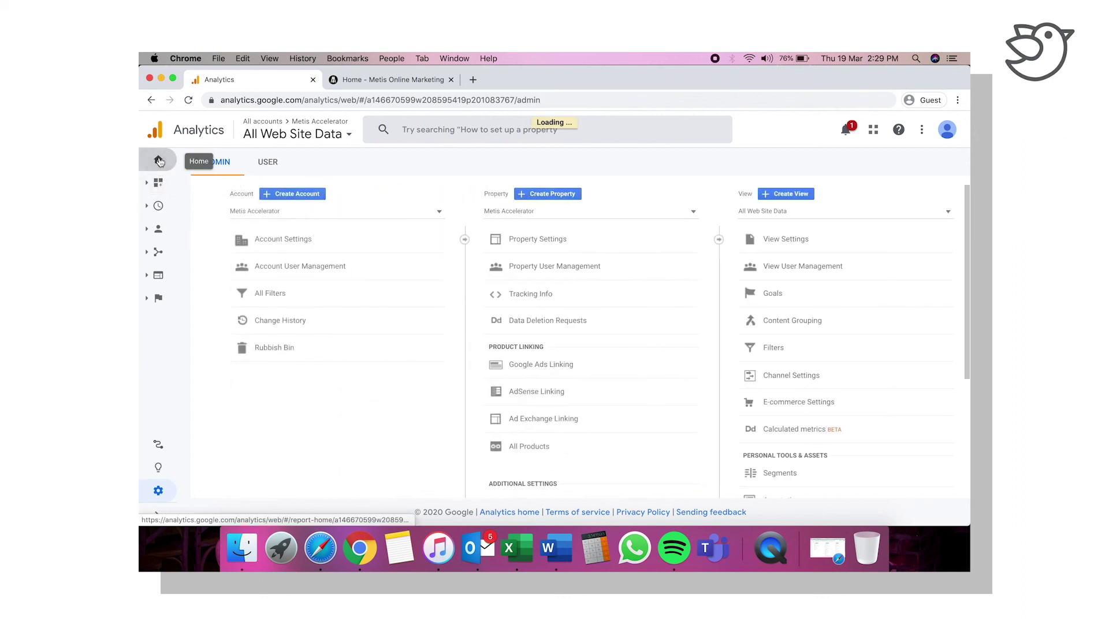